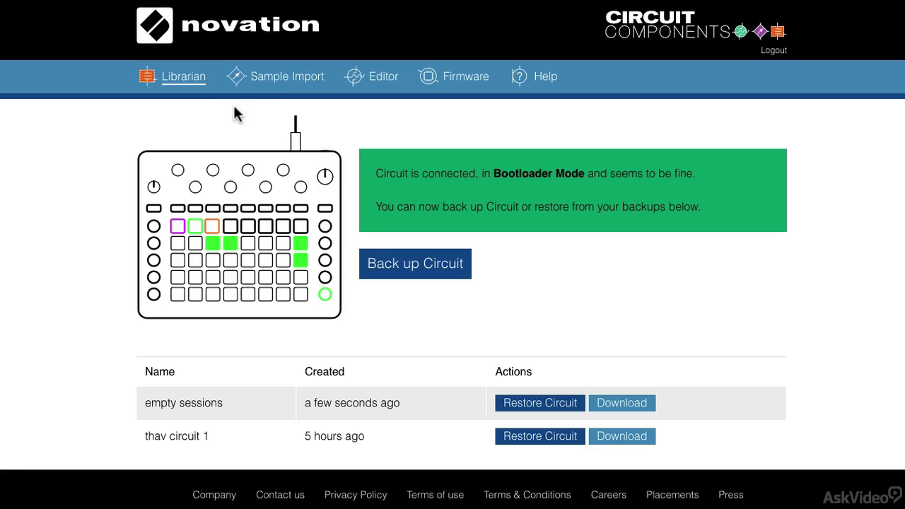
- Start a new empty sample set from the Sample Import page
left_click(269, 88)
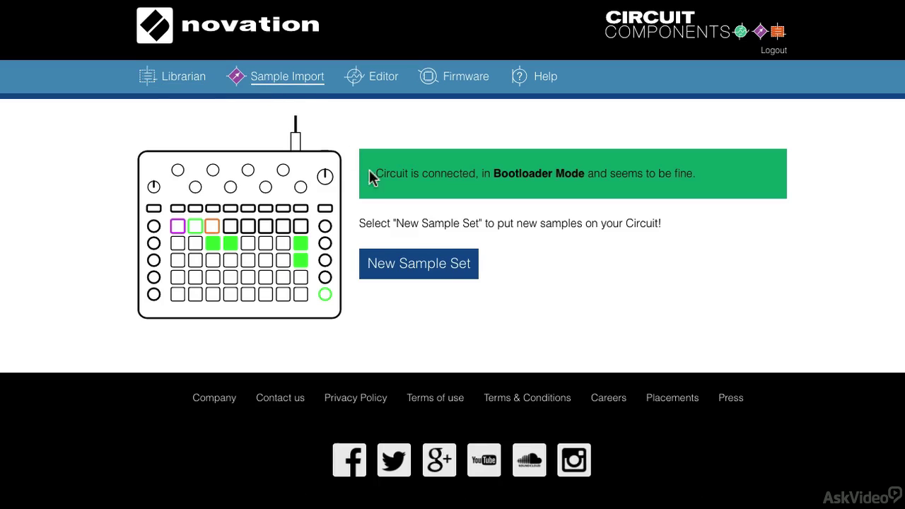
left_click(424, 273)
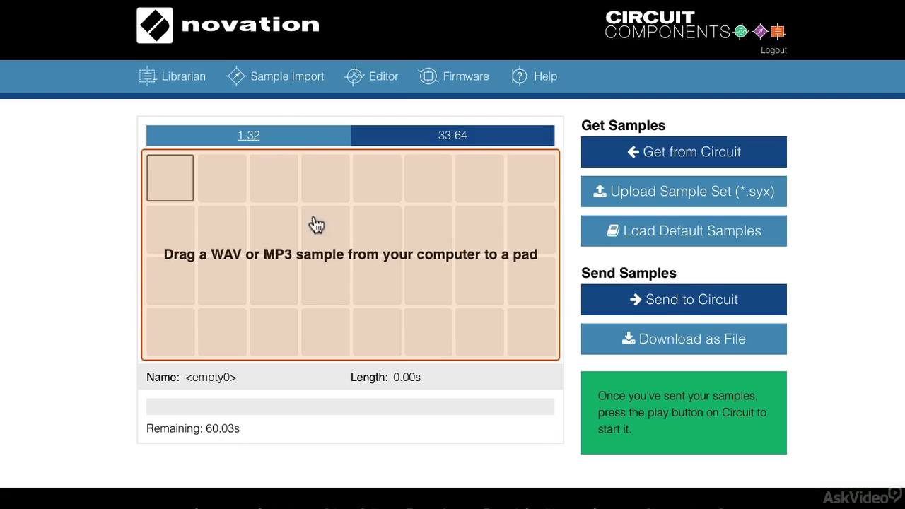
left_click(424, 148)
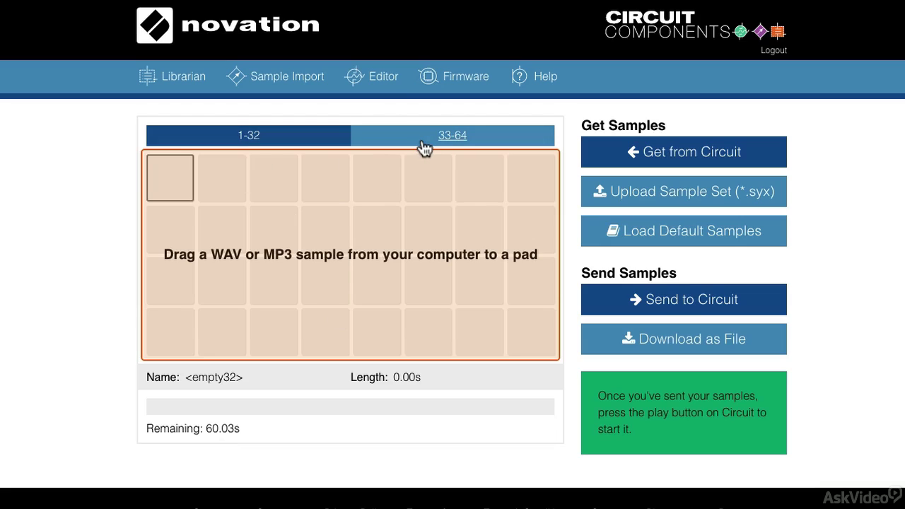
left_click(319, 145)
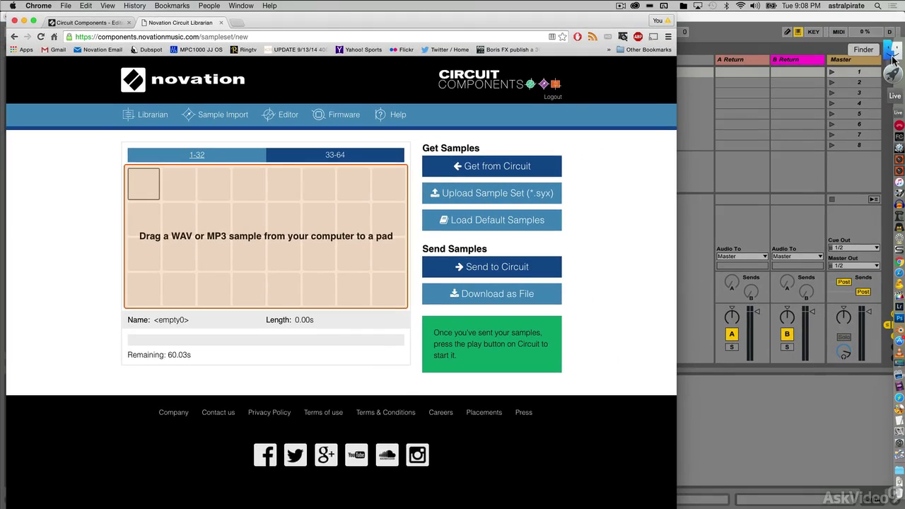
- Open Finder to the Music folder and expand Maschine Library > Samples
left_click(892, 59)
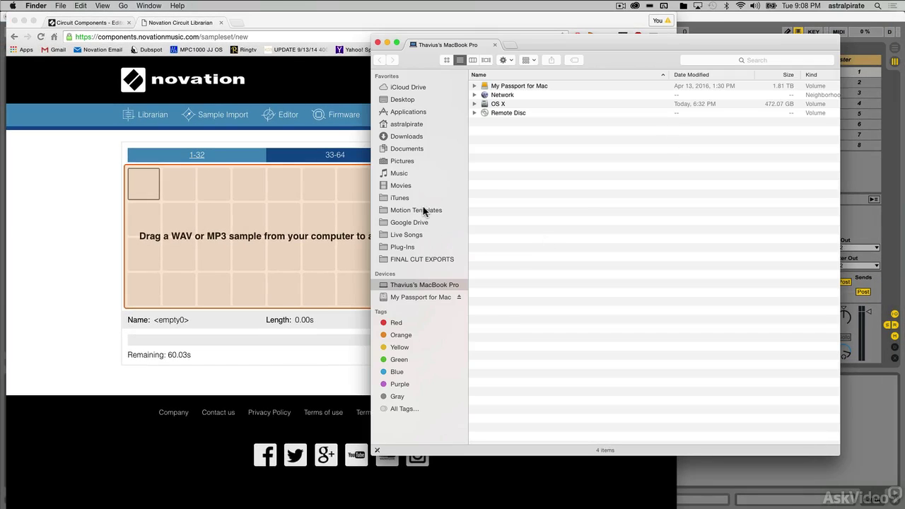
left_click(412, 174)
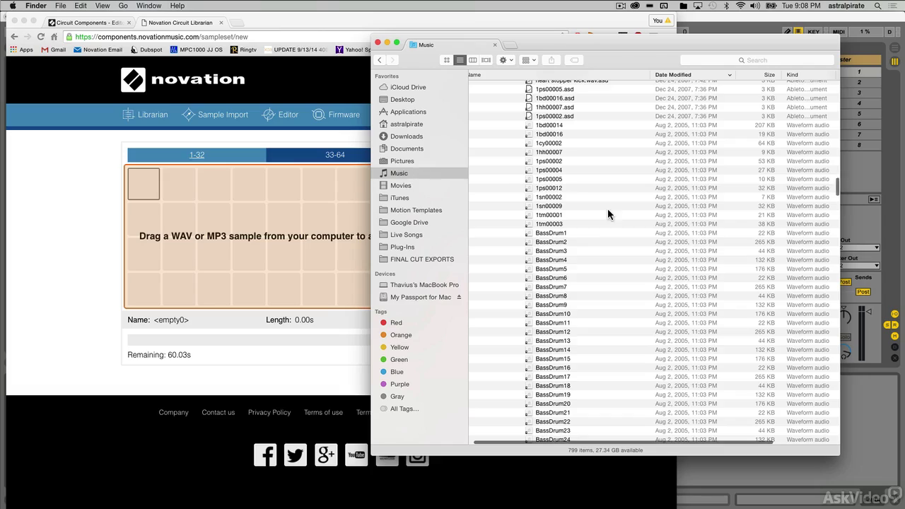
scroll(607, 207, "down", 10)
scroll(607, 207, "up", 15)
scroll(607, 208, "down", 5)
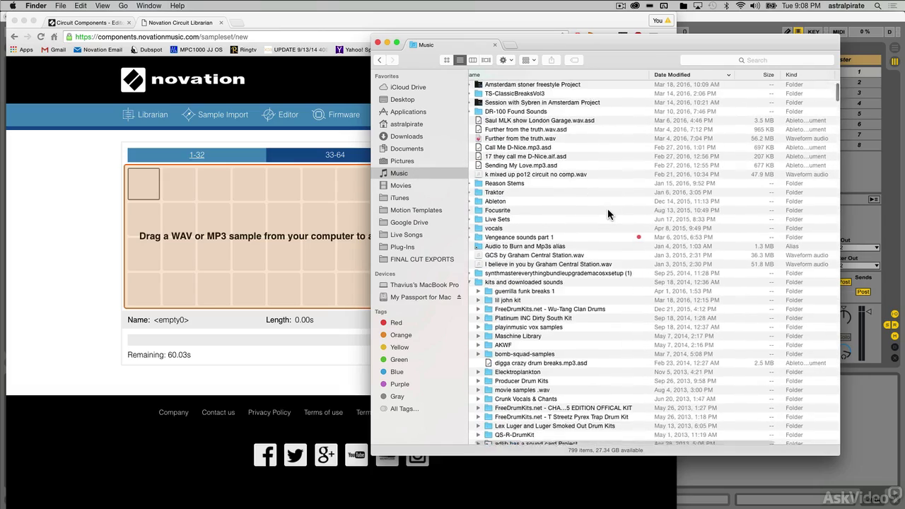
scroll(607, 209, "down", 8)
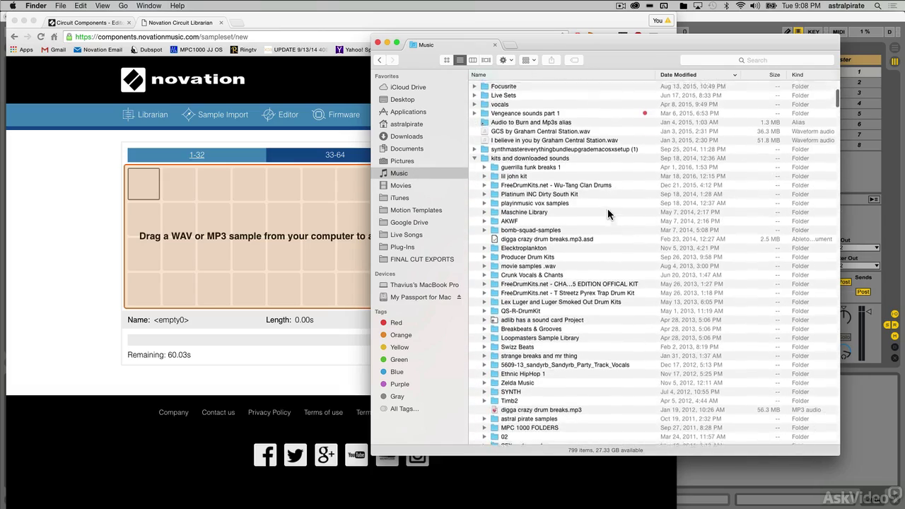
scroll(607, 209, "down", 3)
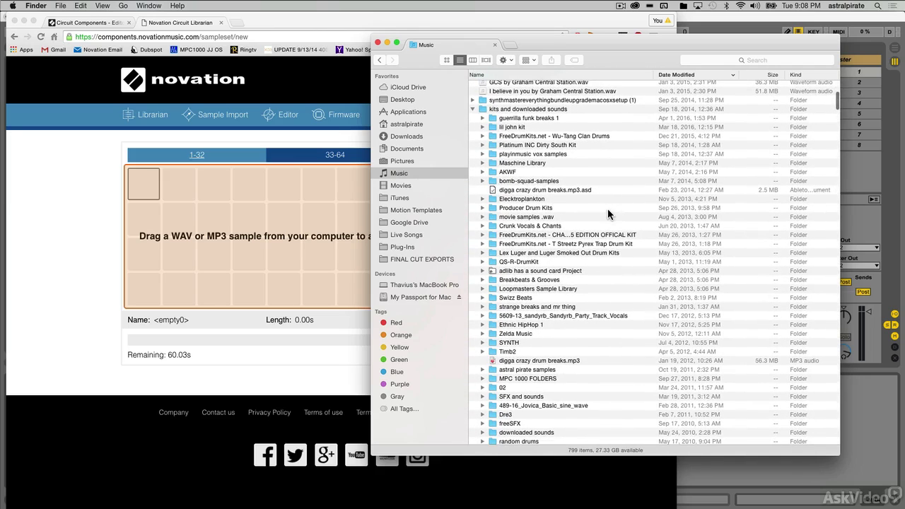
left_click(486, 164)
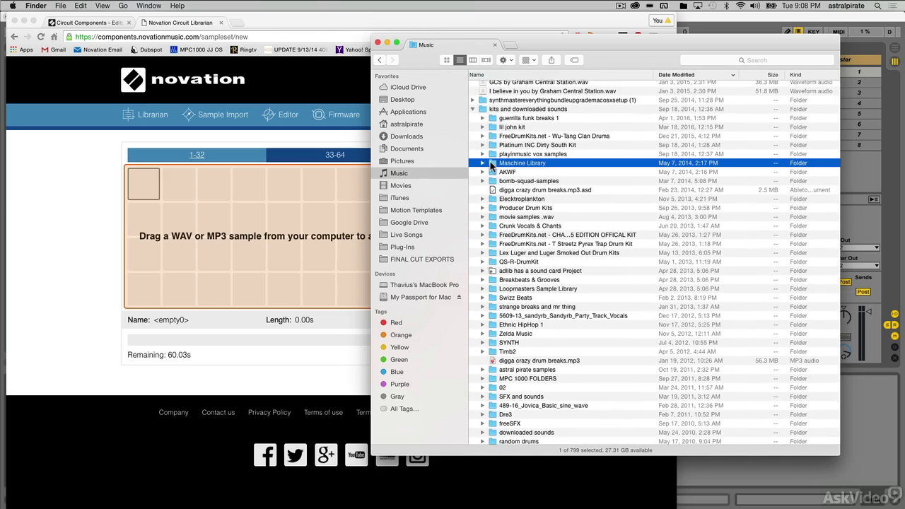
left_click(484, 164)
left_click(492, 172)
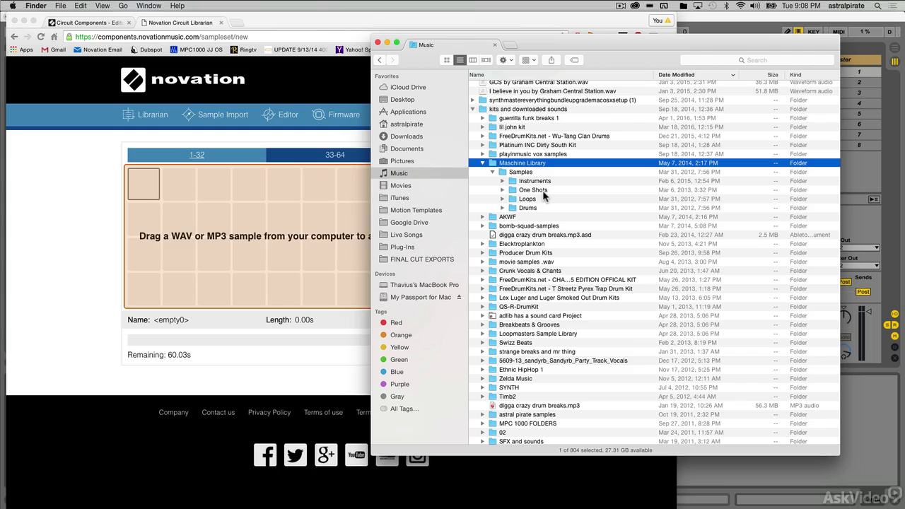
- Expand Drums > Kick and scroll down to the kick .wav samples
left_click(502, 189)
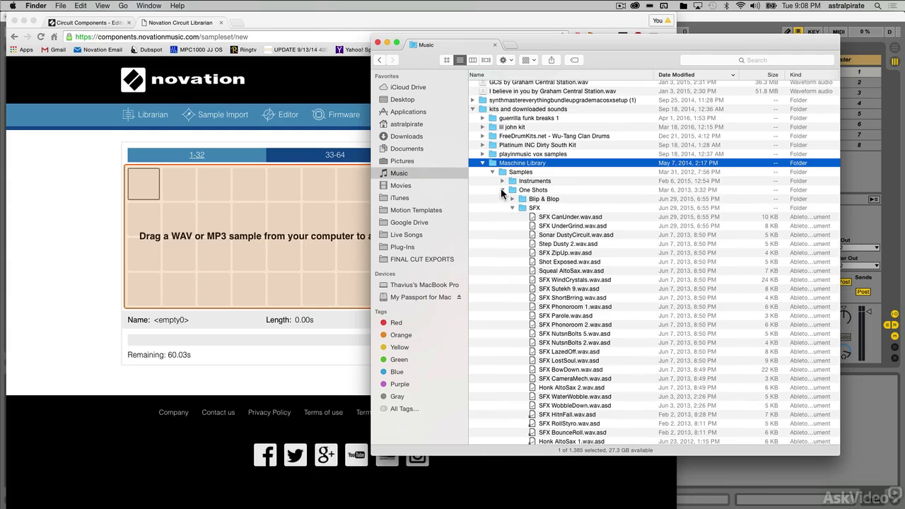
left_click(513, 205)
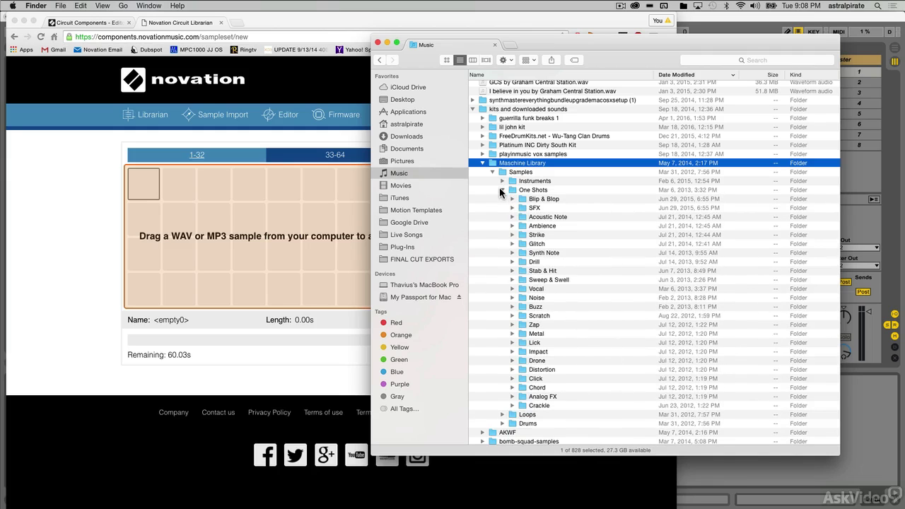
left_click(500, 189)
left_click(501, 208)
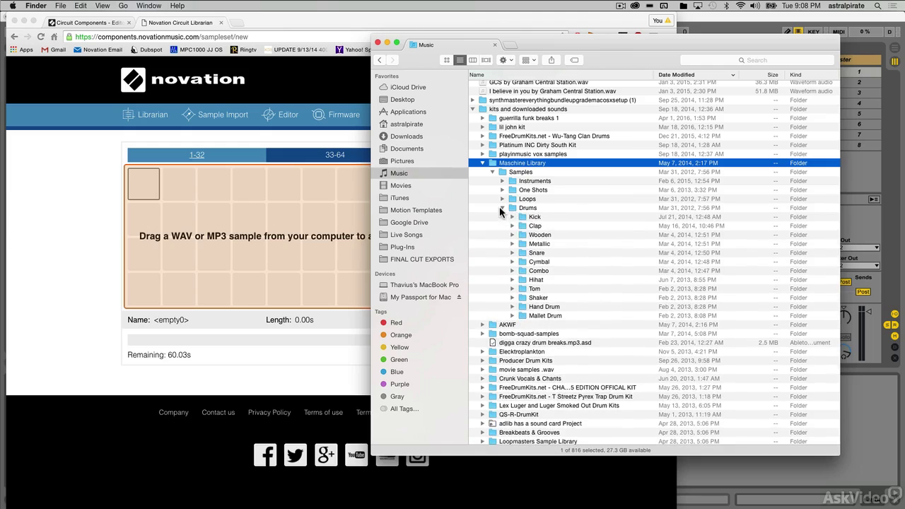
left_click(512, 216)
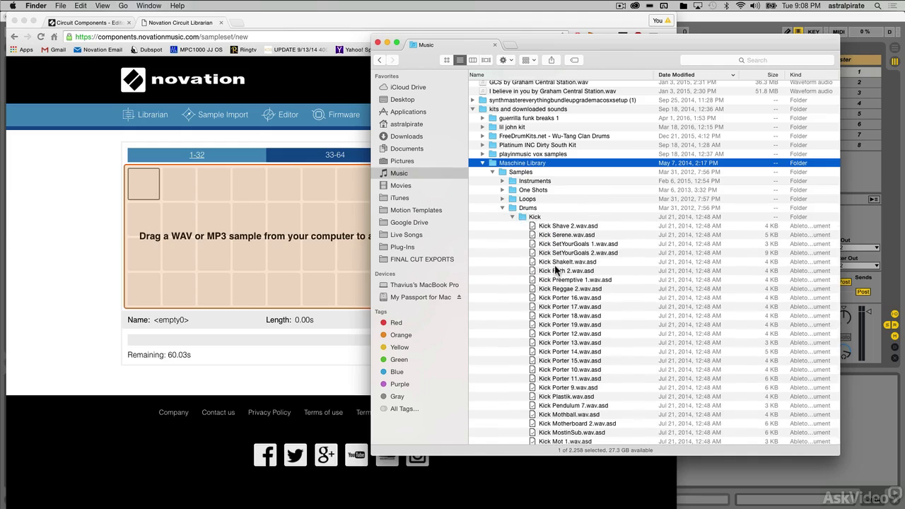
scroll(556, 270, "down", 10)
scroll(556, 270, "down", 10)
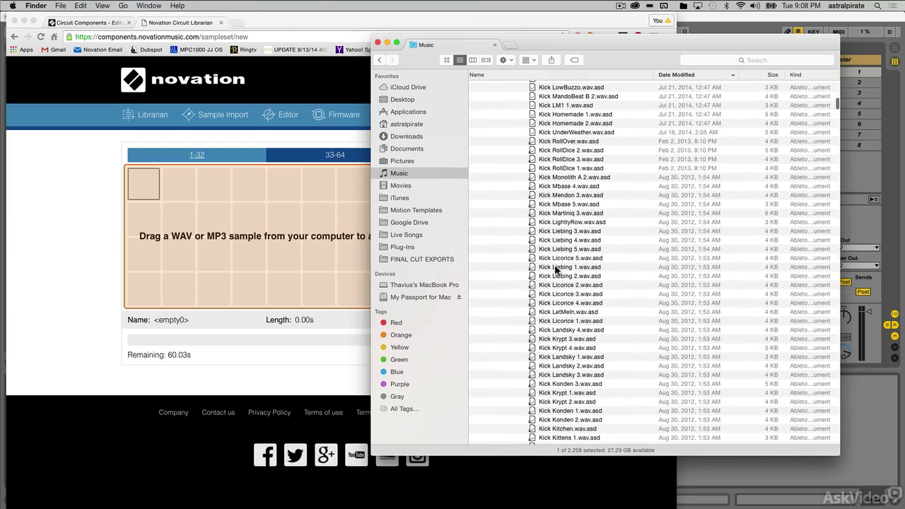
scroll(555, 269, "down", 3)
scroll(554, 264, "down", 3)
scroll(652, 284, "down", 10)
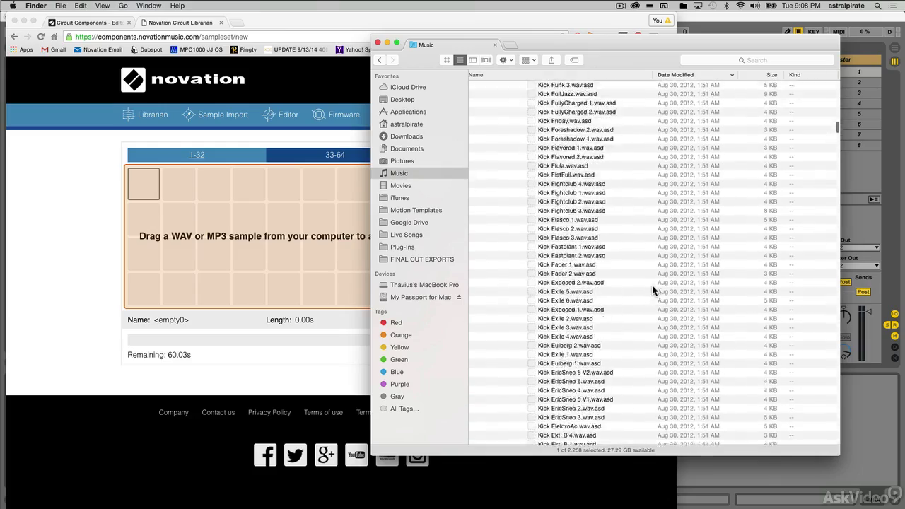
scroll(651, 284, "down", 10)
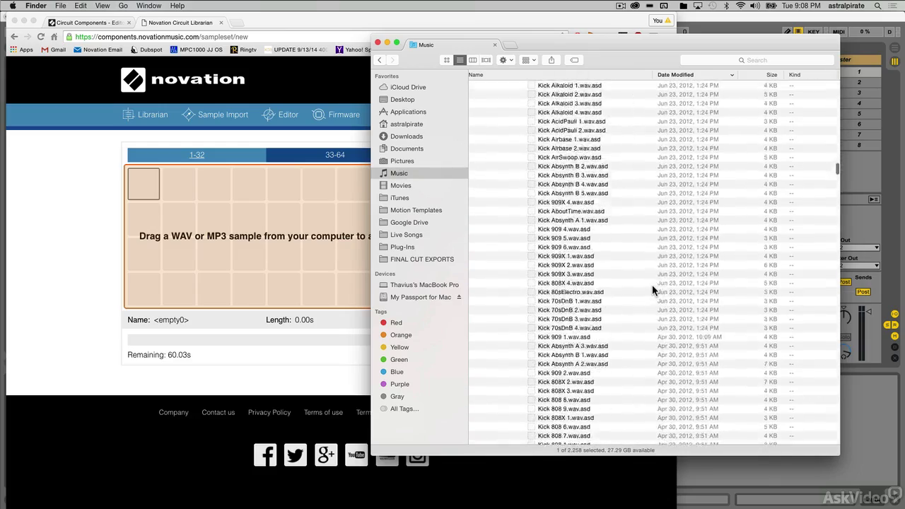
scroll(651, 284, "down", 10)
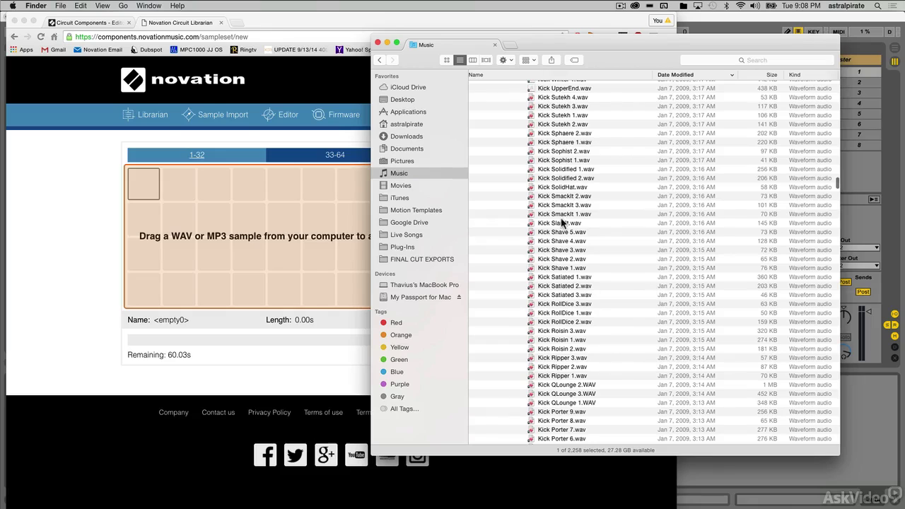
- Load Kick SmackIt 3, Kick Roisin 3, Kick QLounge 2 and Kick Chardro 7 onto pads 1–4
left_click_drag(556, 204, 154, 191)
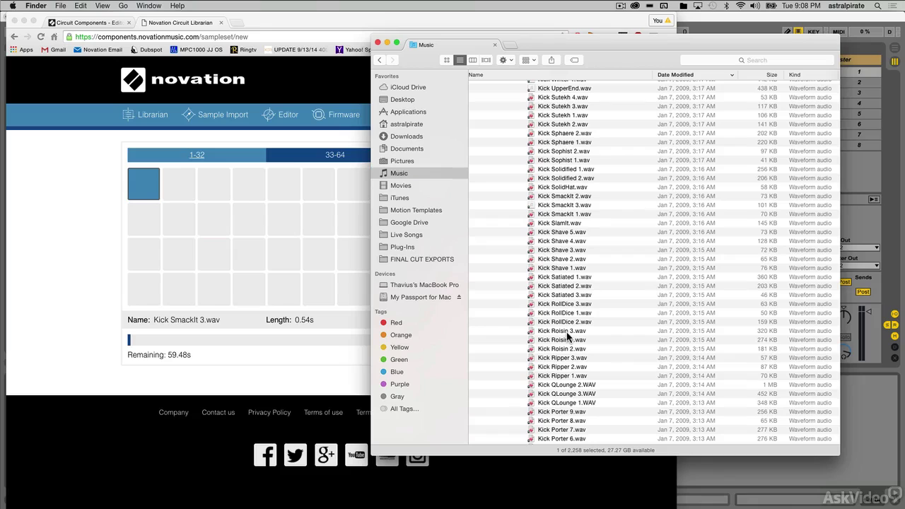
left_click_drag(566, 331, 180, 192)
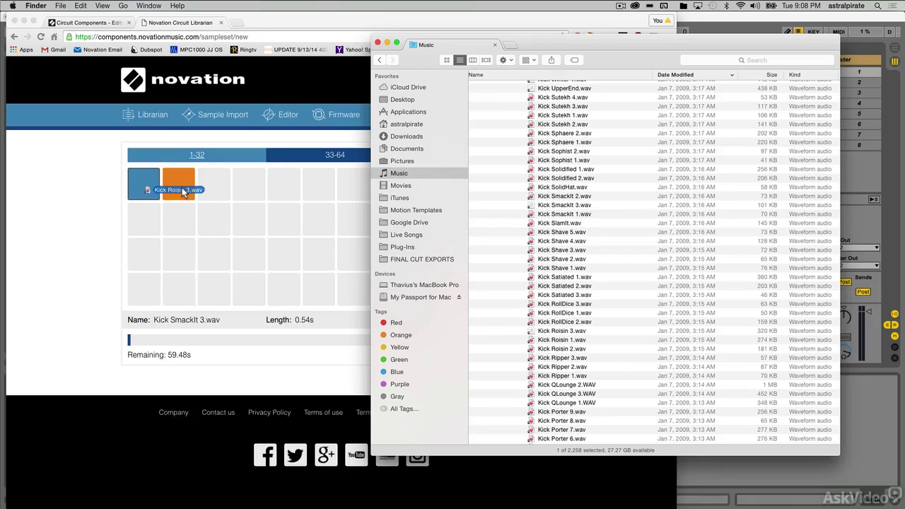
left_click_drag(573, 386, 215, 181)
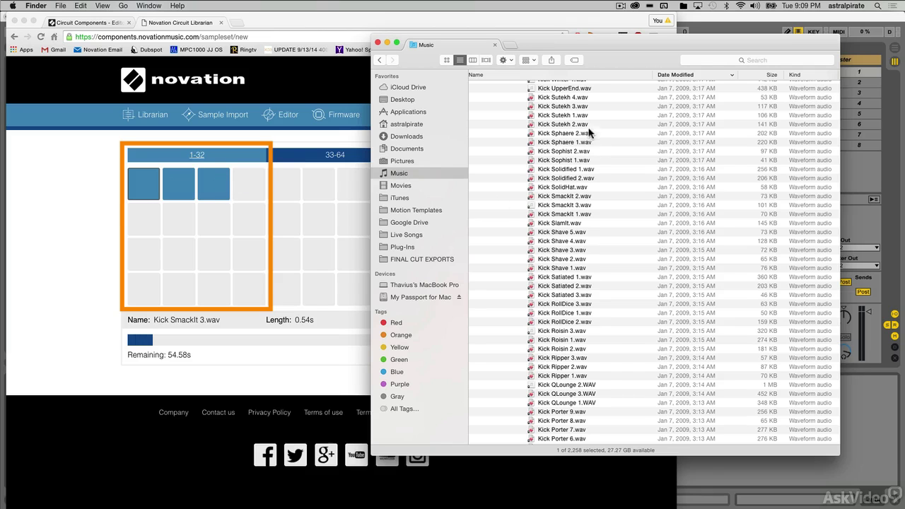
scroll(605, 380, "down", 2)
scroll(605, 380, "down", 15)
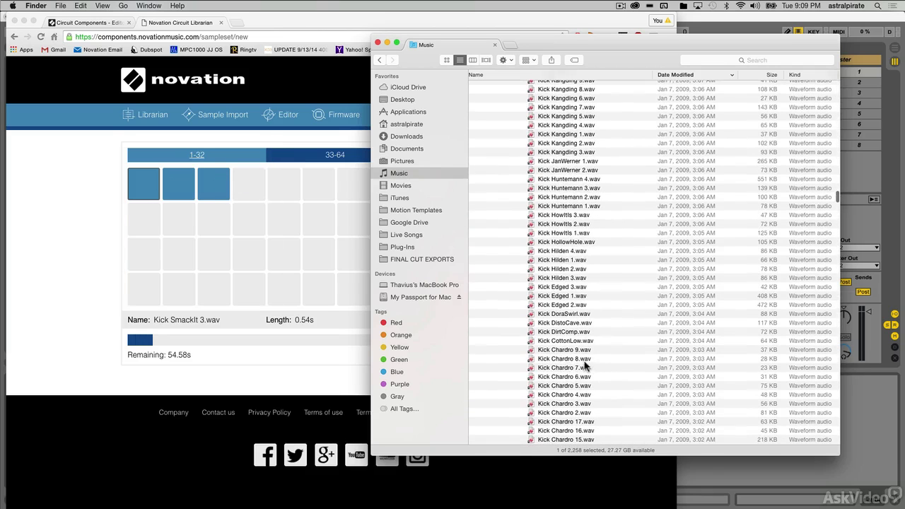
left_click_drag(573, 367, 241, 184)
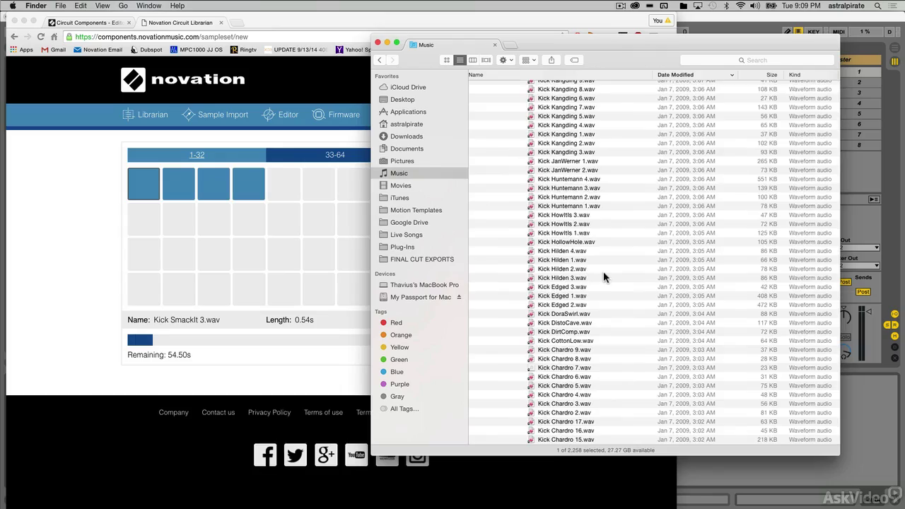
scroll(604, 273, "up", 20)
scroll(603, 278, "up", 20)
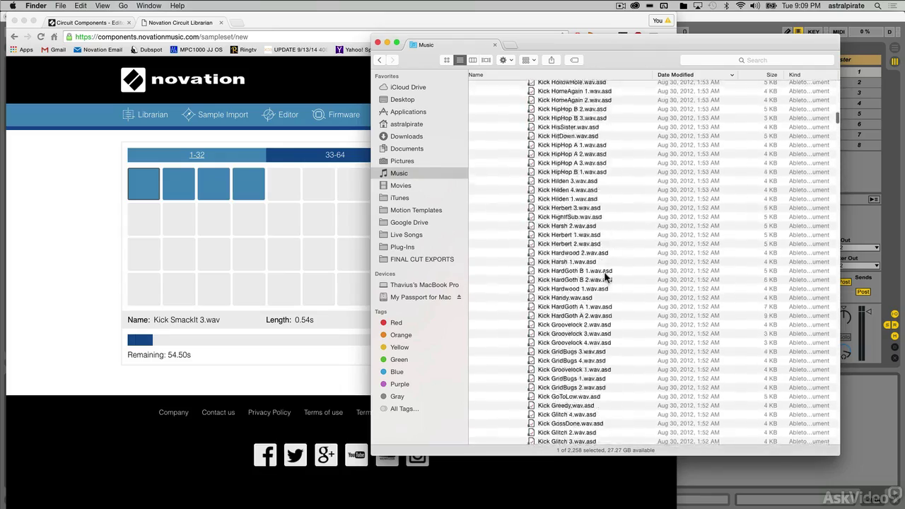
scroll(604, 278, "up", 15)
scroll(603, 273, "down", 8)
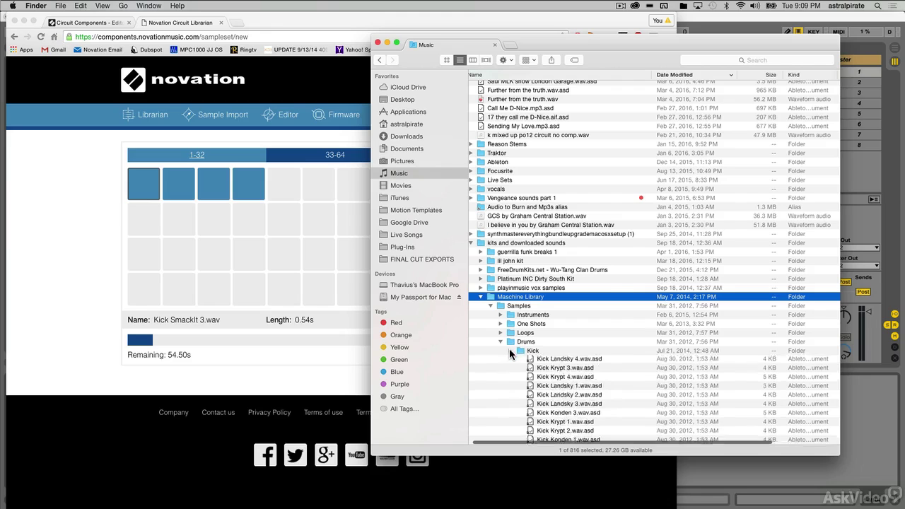
- Open the Clap folder and sort it by Kind so .wav files come first
left_click(510, 350)
scroll(508, 348, "down", 4)
scroll(509, 349, "down", 3)
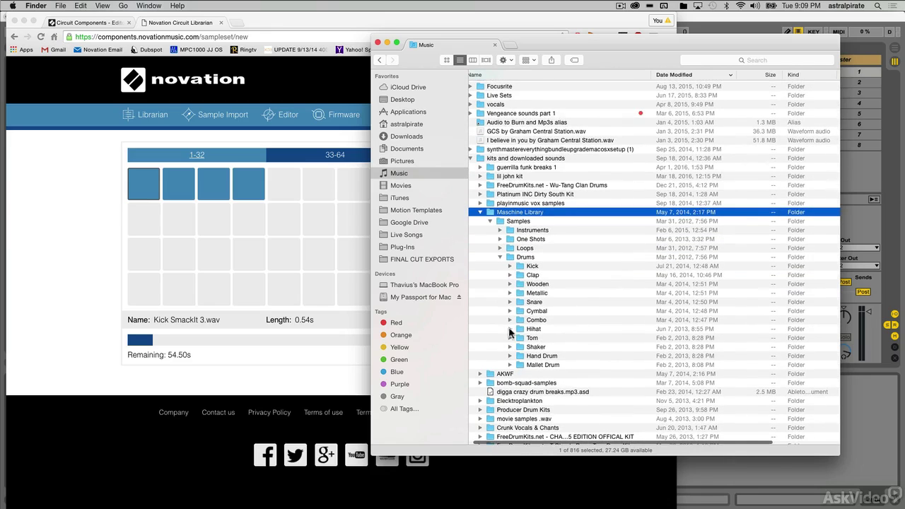
double_click(518, 274)
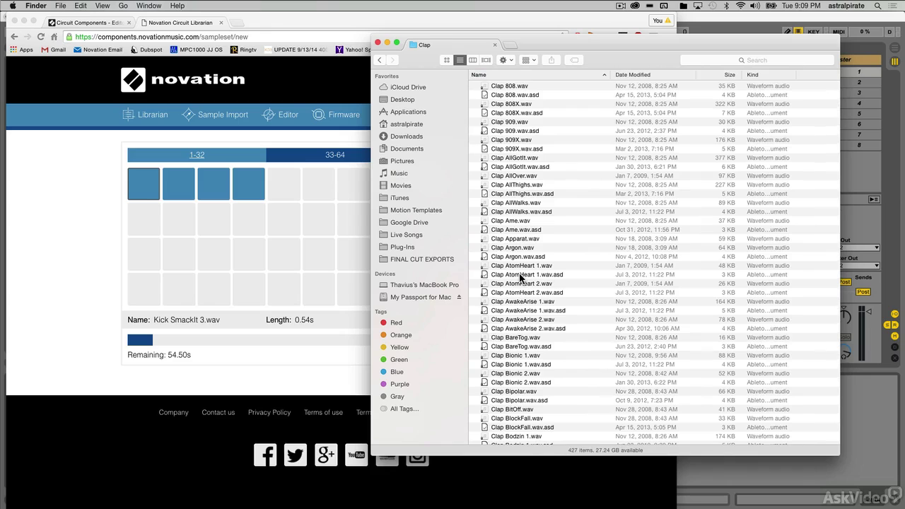
left_click(769, 73)
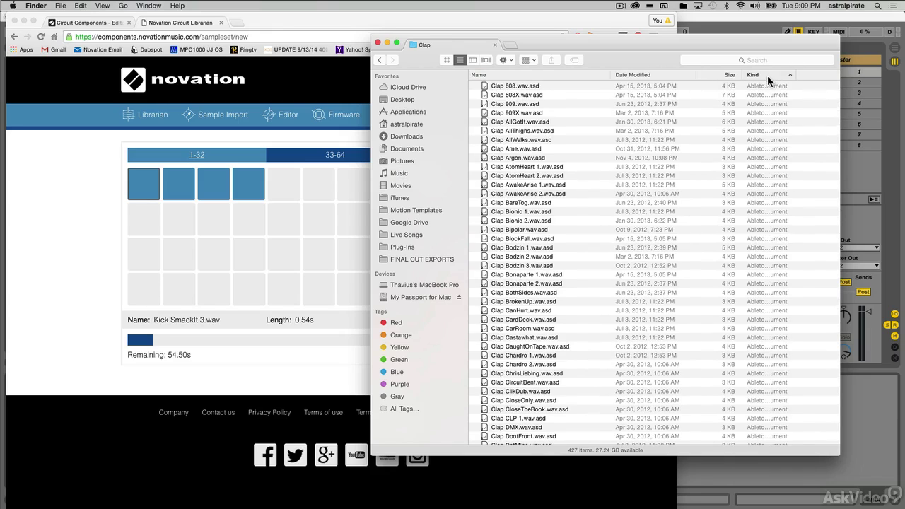
left_click(766, 75)
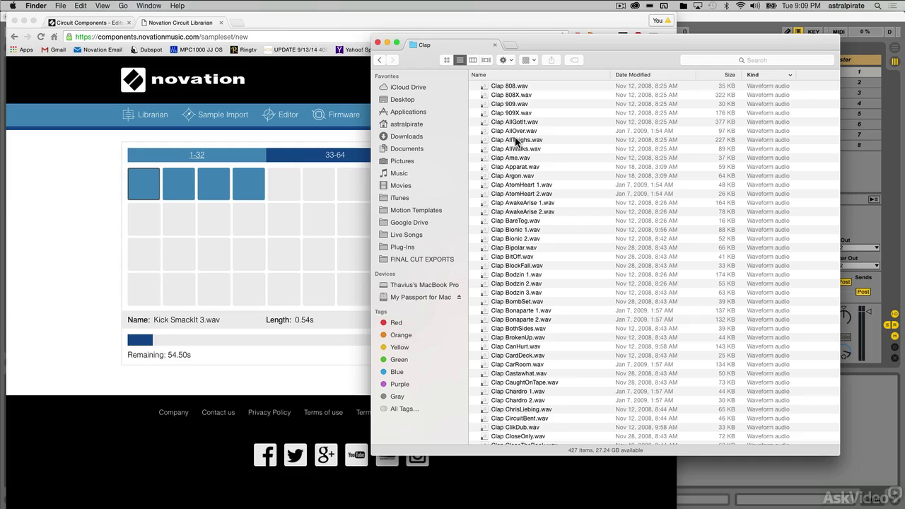
- Place clap samples, including Clap AllThighs and Clap Bonaparte 1, on pads 5–7
left_click_drag(519, 139, 285, 180)
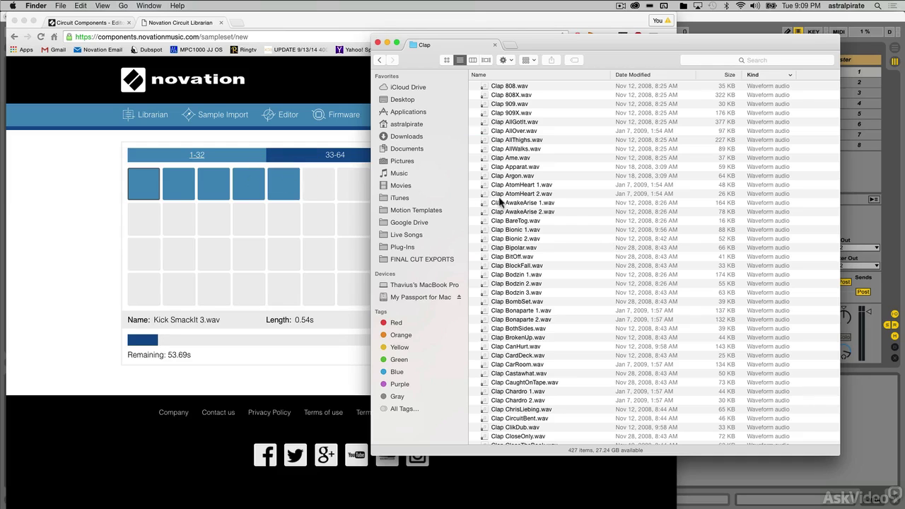
left_click_drag(498, 201, 318, 184)
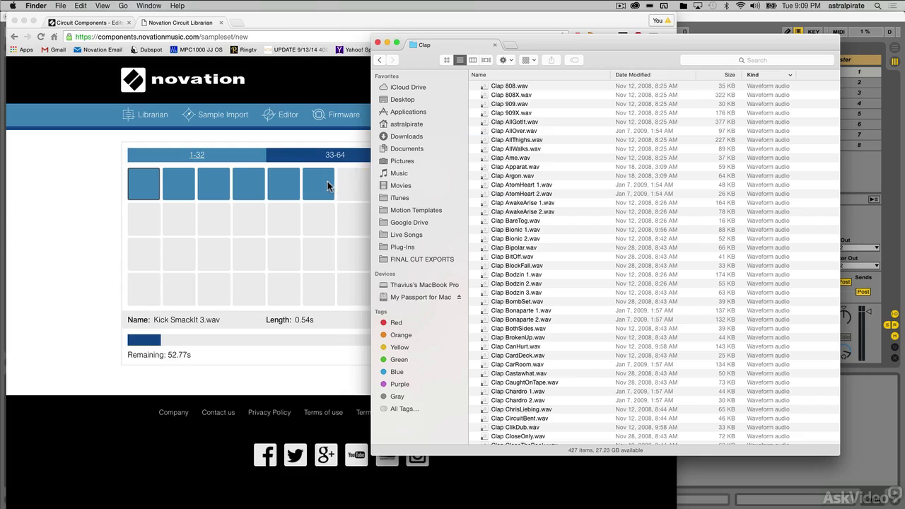
left_click_drag(530, 311, 344, 181)
left_click(379, 59)
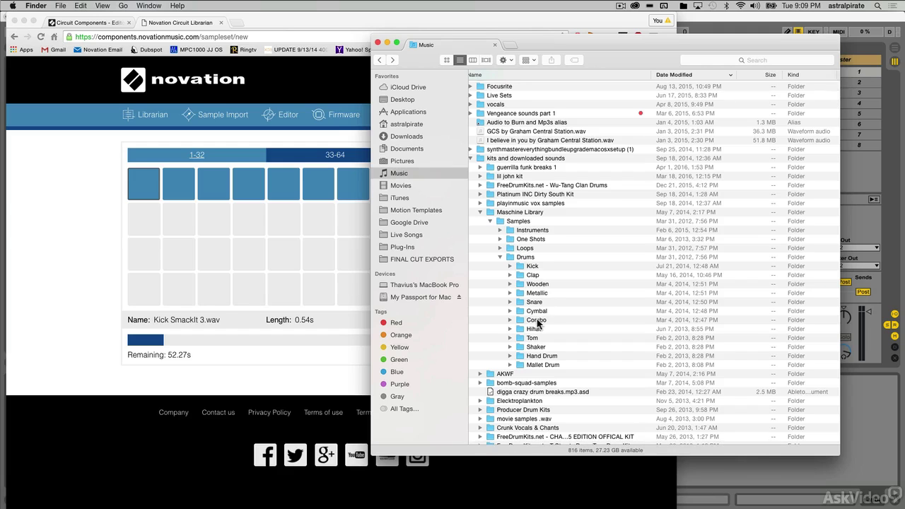
- Load an SFX sample, Clock Boxroll Tick and Clock Boxroll Tock from One Shots > SFX onto pads 8–10
left_click_drag(620, 45, 675, 42)
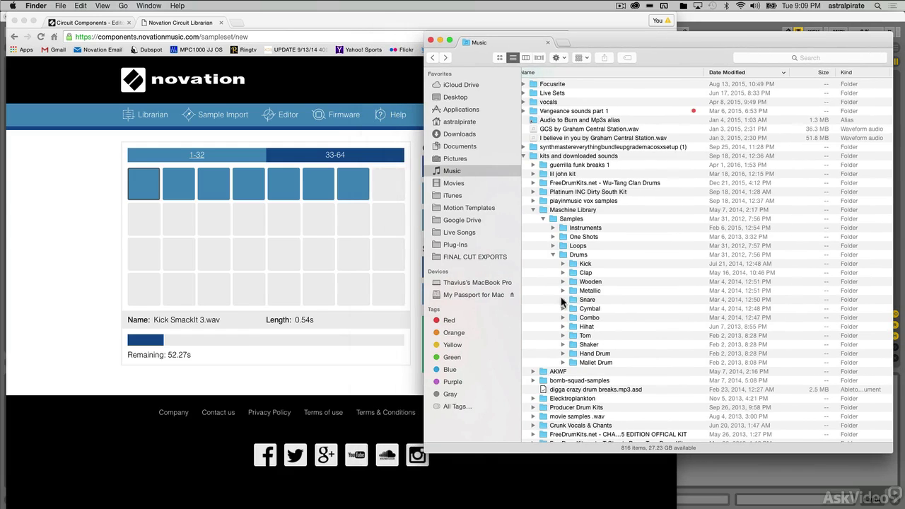
left_click(553, 254)
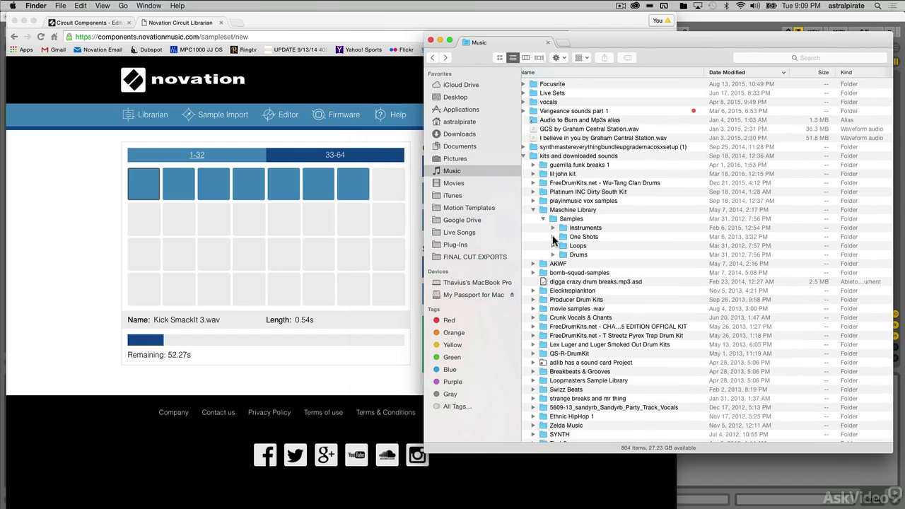
left_click(553, 236)
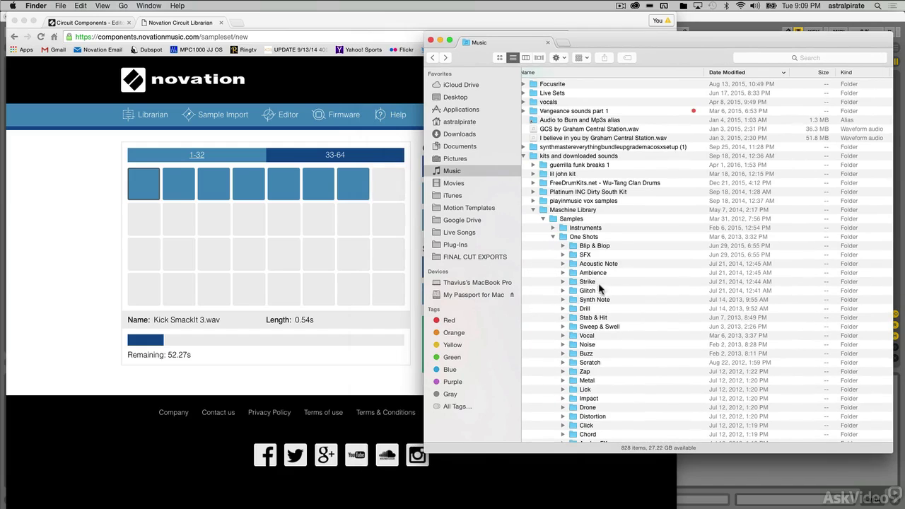
left_click(563, 255)
scroll(561, 259, "down", 5)
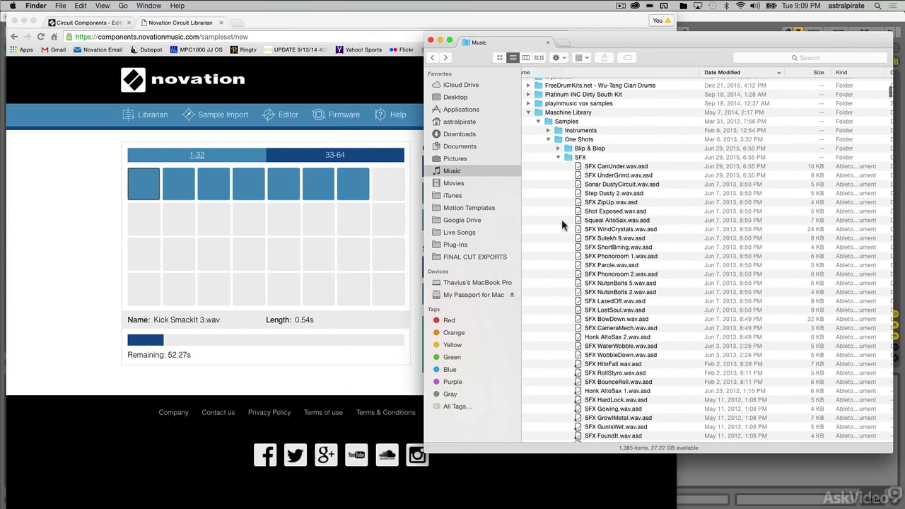
double_click(566, 154)
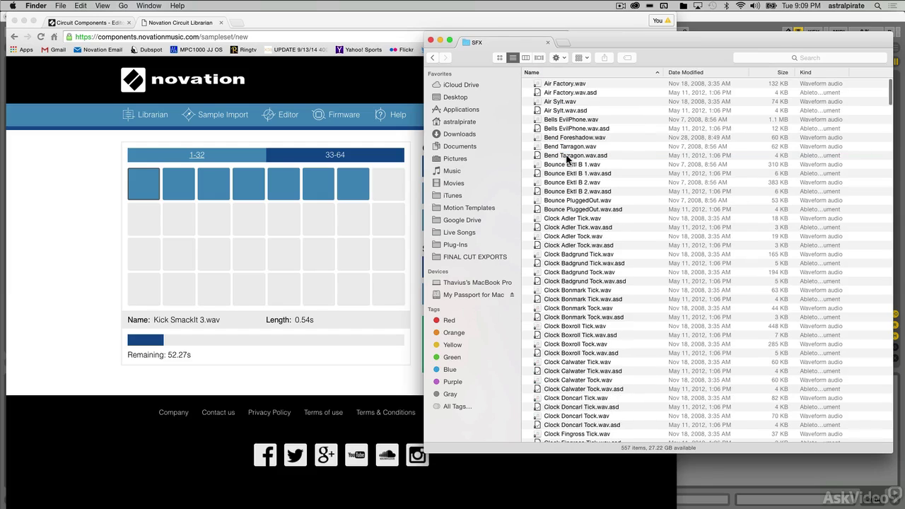
left_click_drag(565, 148, 381, 187)
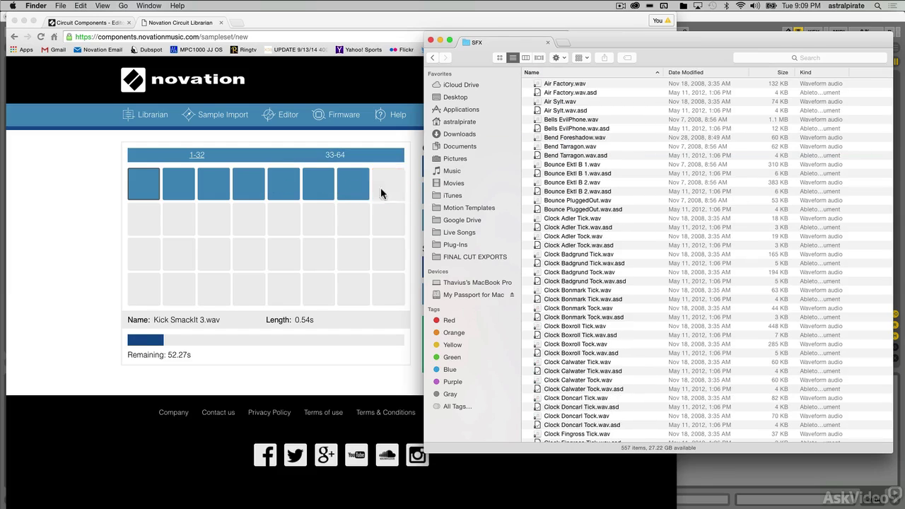
left_click_drag(565, 326, 151, 212)
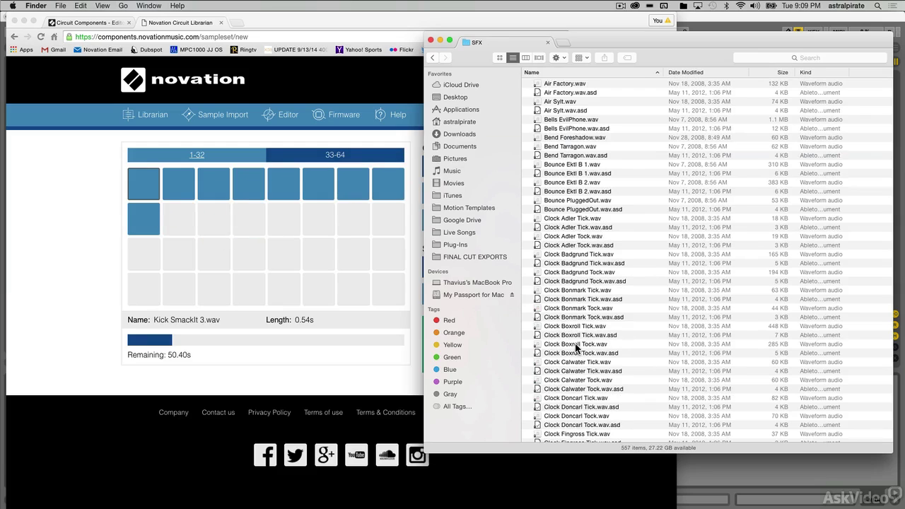
left_click_drag(580, 346, 180, 219)
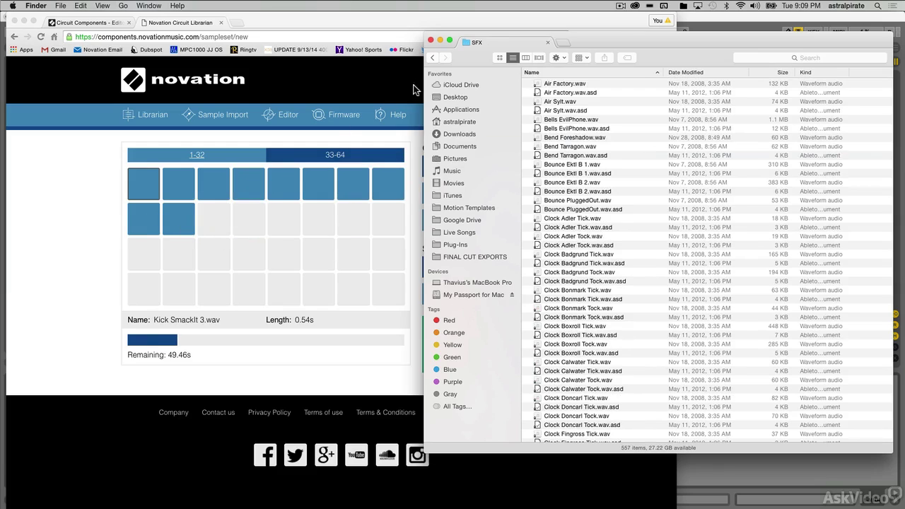
- Load Breath Sophist and another vocal sample from One Shots > Vocal onto pads 11–12
left_click(431, 57)
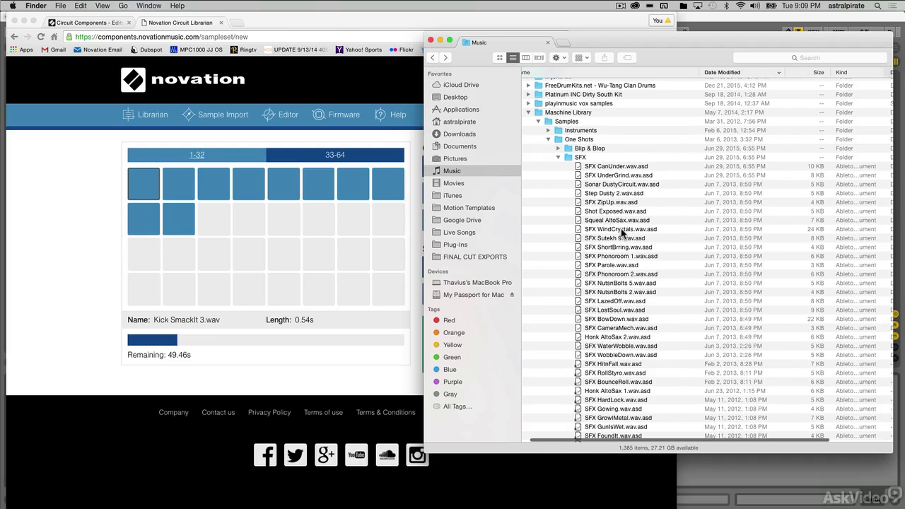
left_click(557, 156)
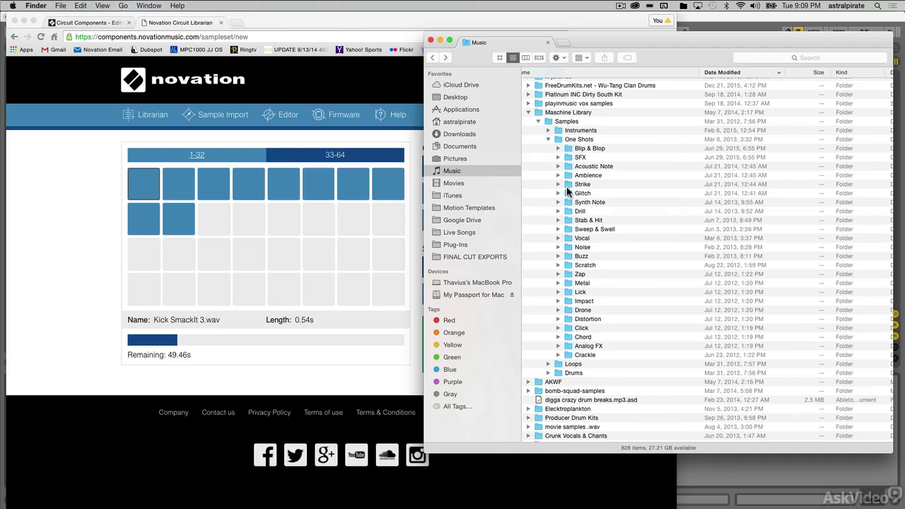
double_click(558, 140)
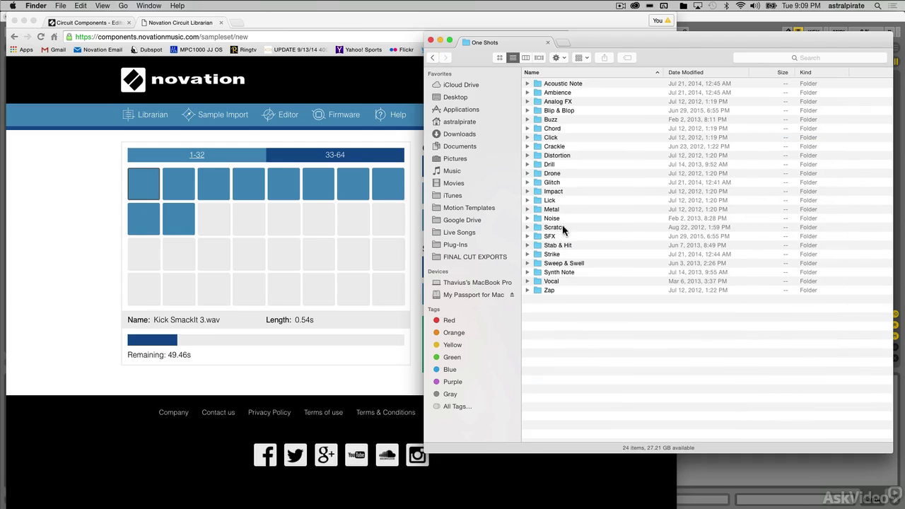
left_click(527, 281)
left_click(526, 282)
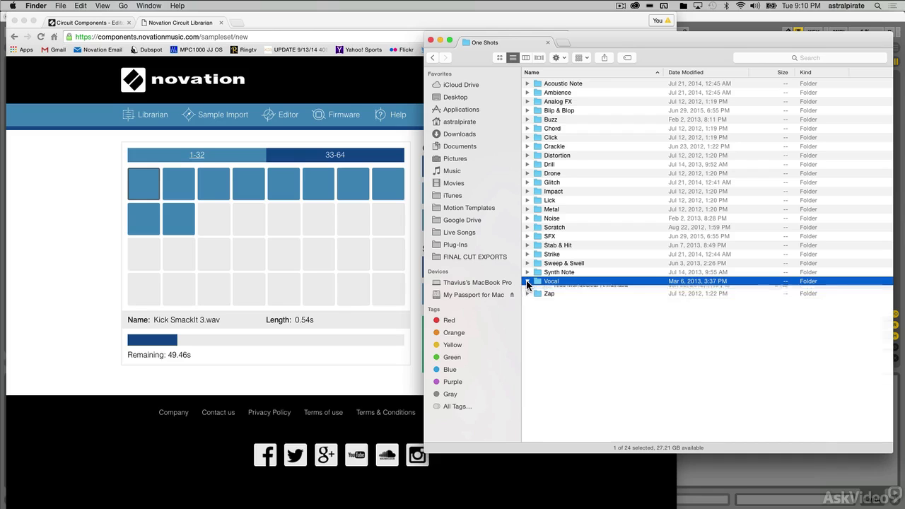
double_click(549, 282)
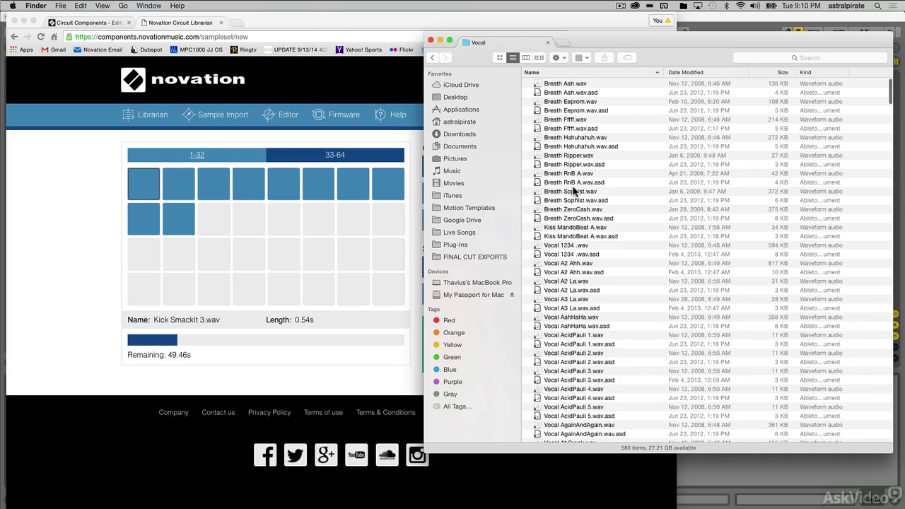
left_click_drag(572, 191, 223, 216)
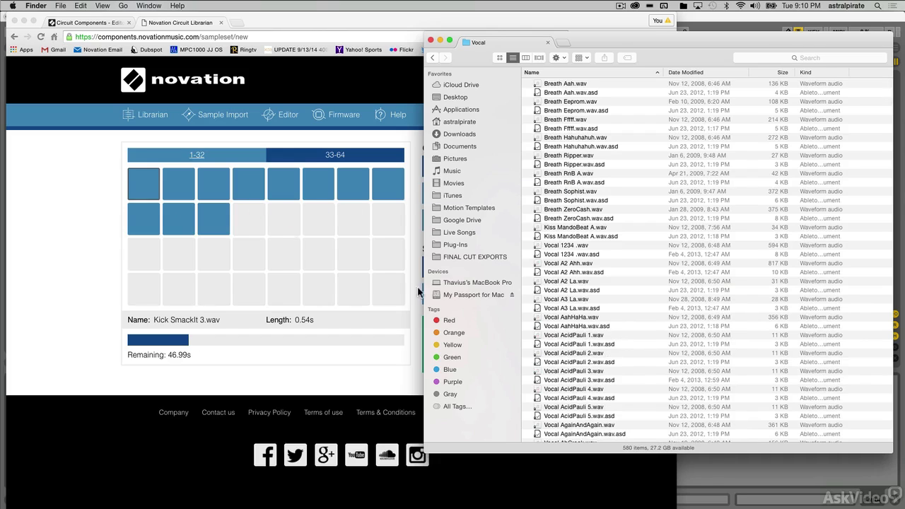
left_click_drag(570, 354, 249, 217)
left_click(75, 242)
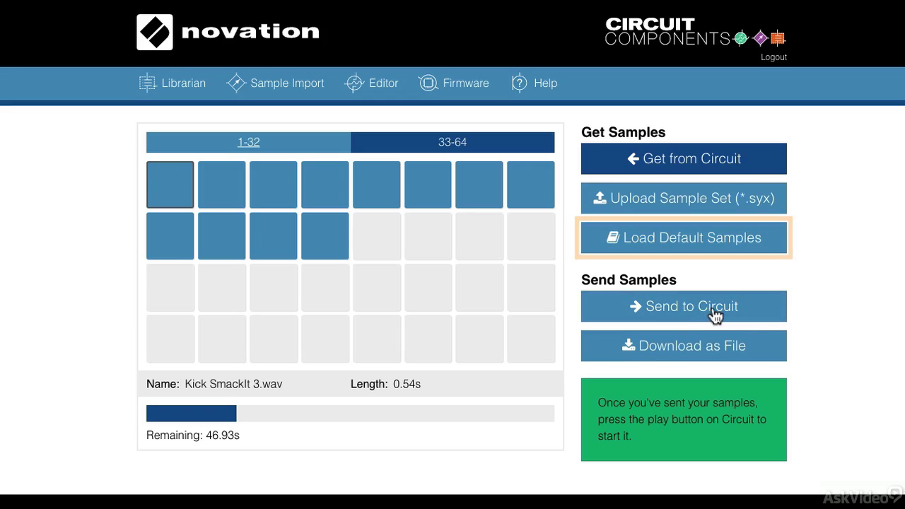
- Send the twelve-pad sample set to Circuit
left_click(746, 319)
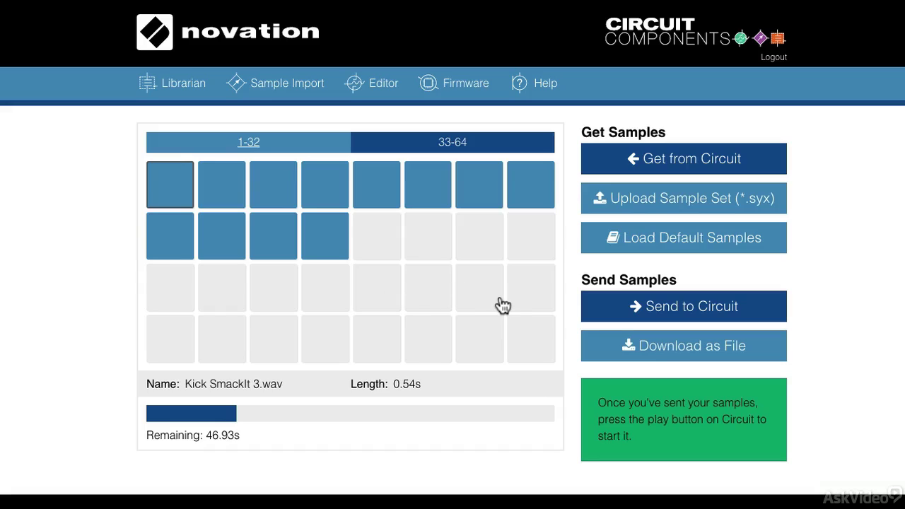
- Confirm sending the samples to Circuit
left_click(640, 304)
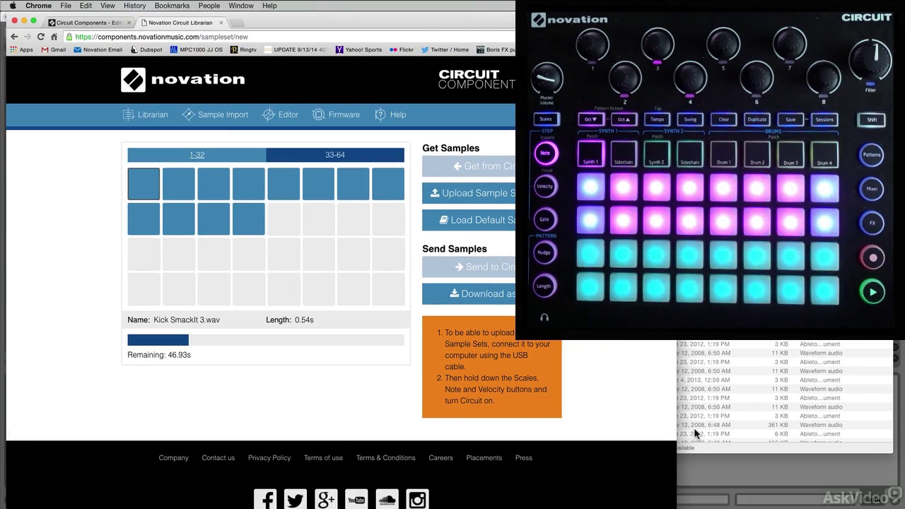
left_click(698, 467)
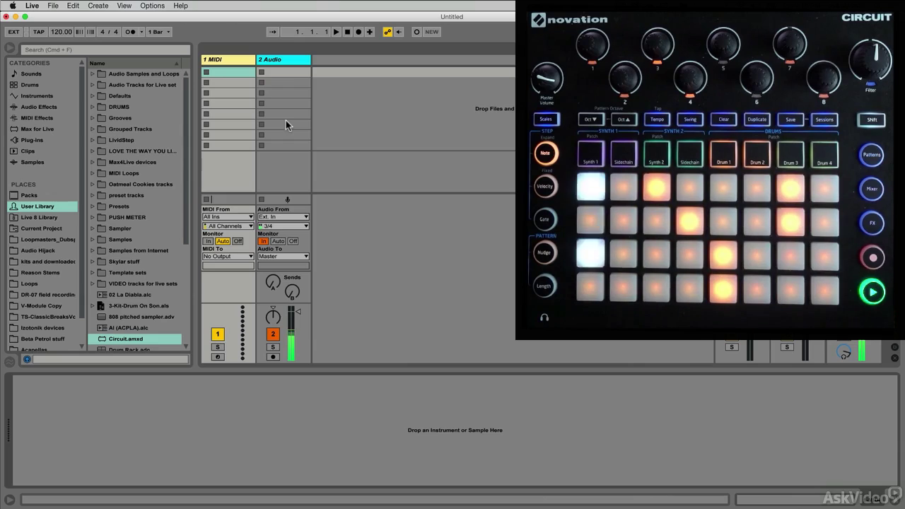
key("ctrl+Up")
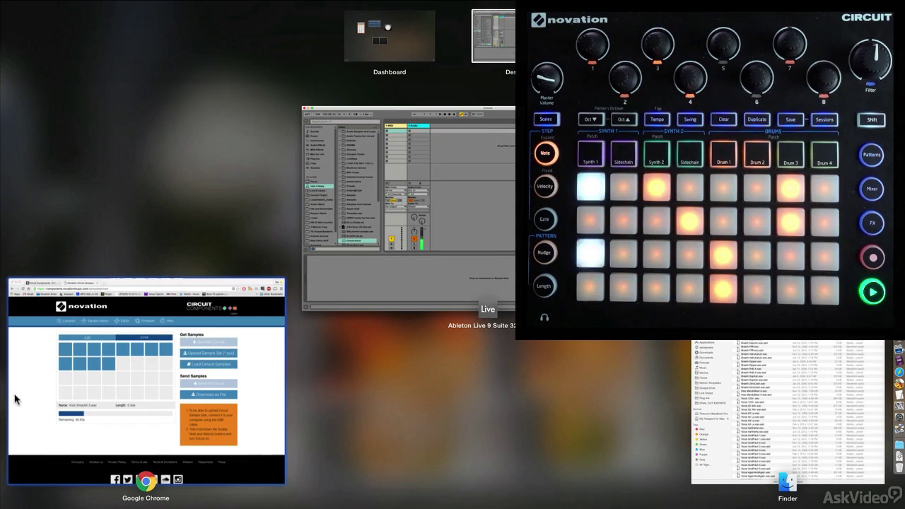
left_click(16, 400)
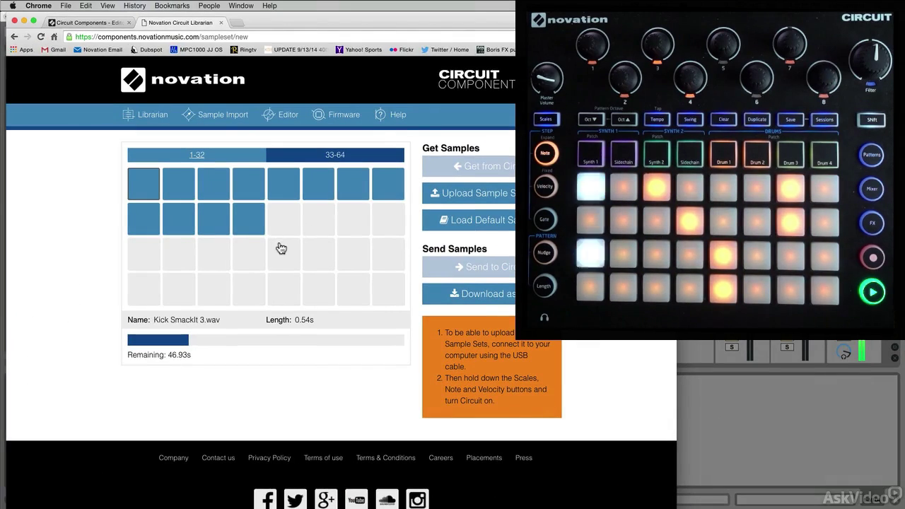